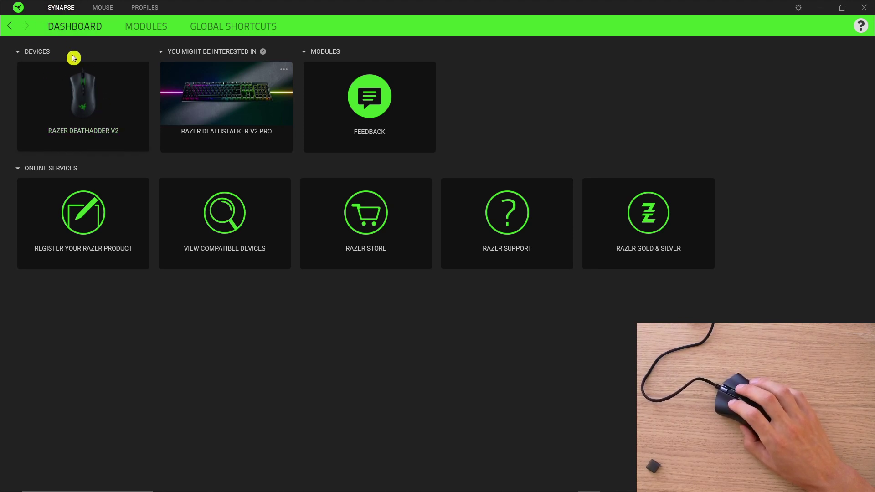
Step: Open the Razer DeathAdder V2 device card to reach its Customize page
click(98, 108)
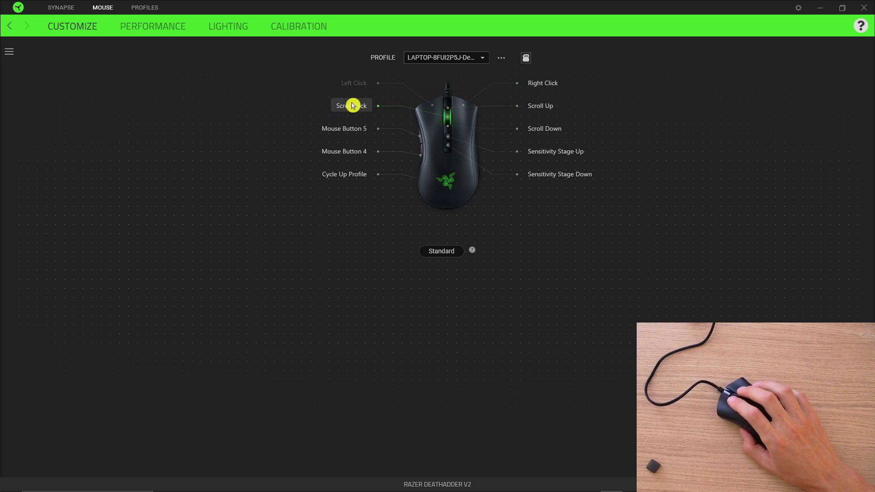
Step: Select Scroll Click on the mouse diagram to show its remapping panel
click(355, 106)
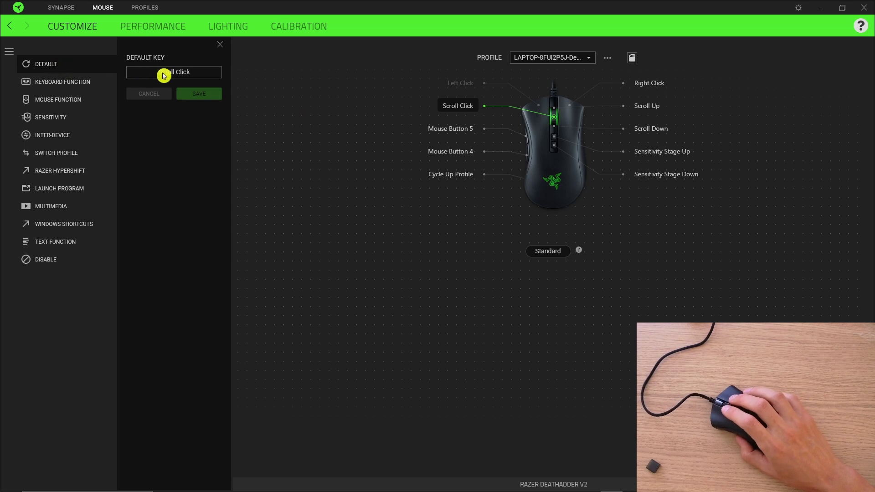
Step: Give Scroll Click a keyboard function and browse the Numpad and Alphanumeric key lists
click(93, 87)
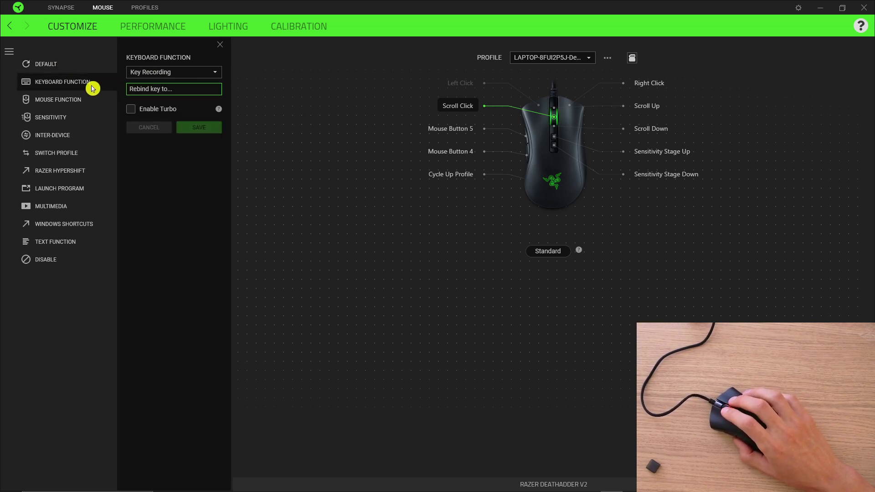
click(164, 73)
click(163, 75)
click(165, 73)
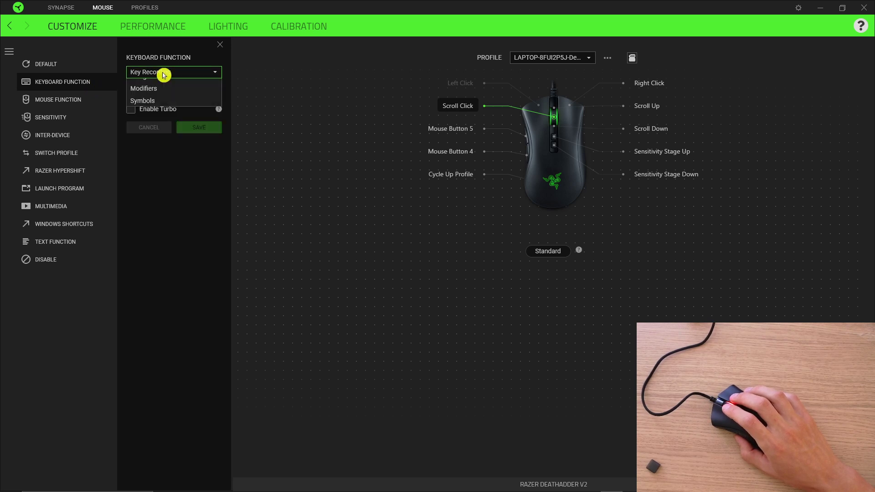
click(166, 124)
click(172, 87)
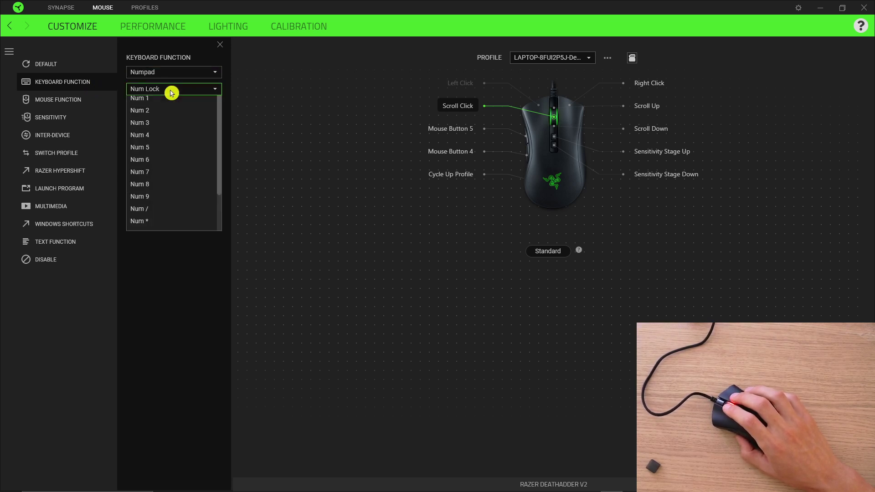
click(176, 72)
click(175, 73)
click(170, 97)
click(177, 87)
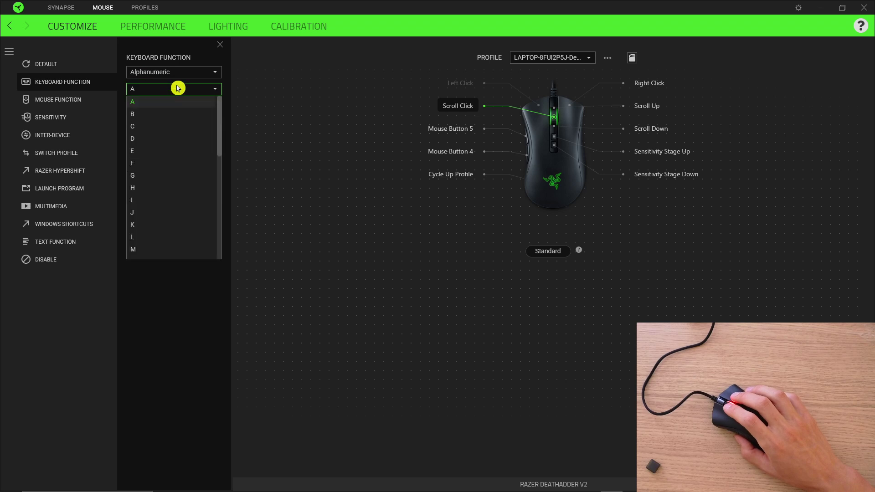
click(187, 74)
Step: Switch to the Navigation key category and look through its key list
click(174, 73)
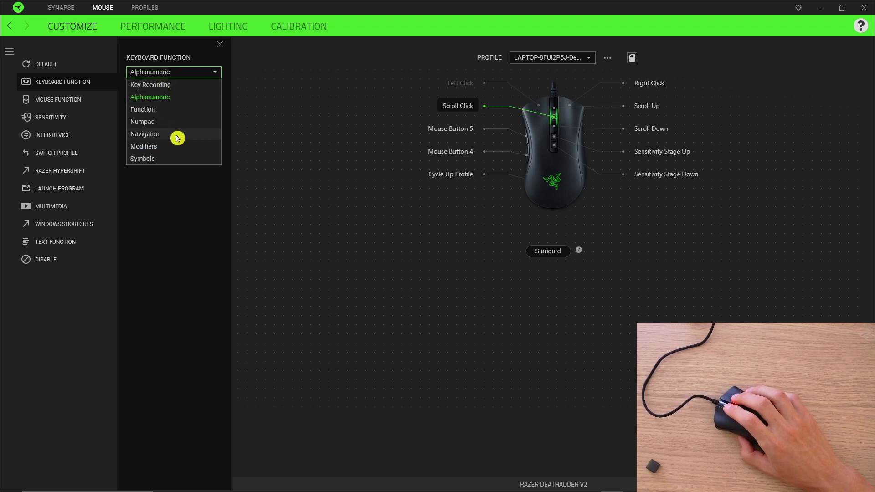
click(177, 135)
click(172, 88)
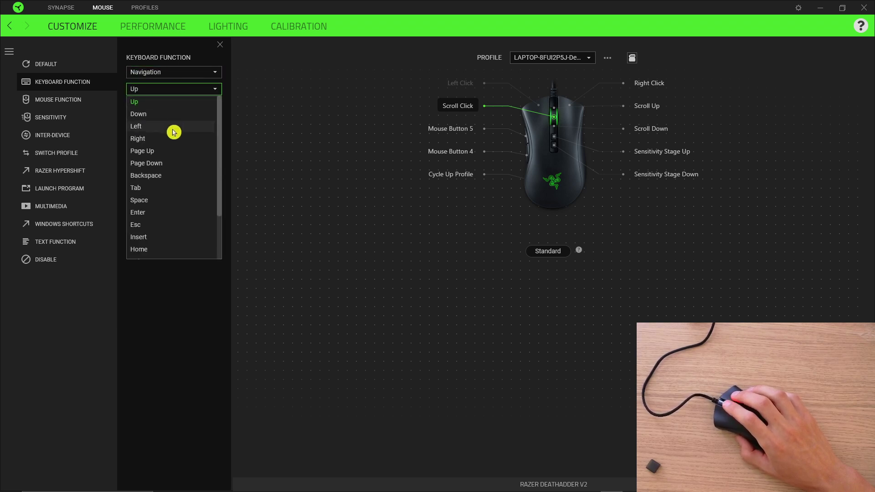
scroll(172, 132, down, 2)
scroll(178, 145, up, 2)
scroll(164, 139, up, 1)
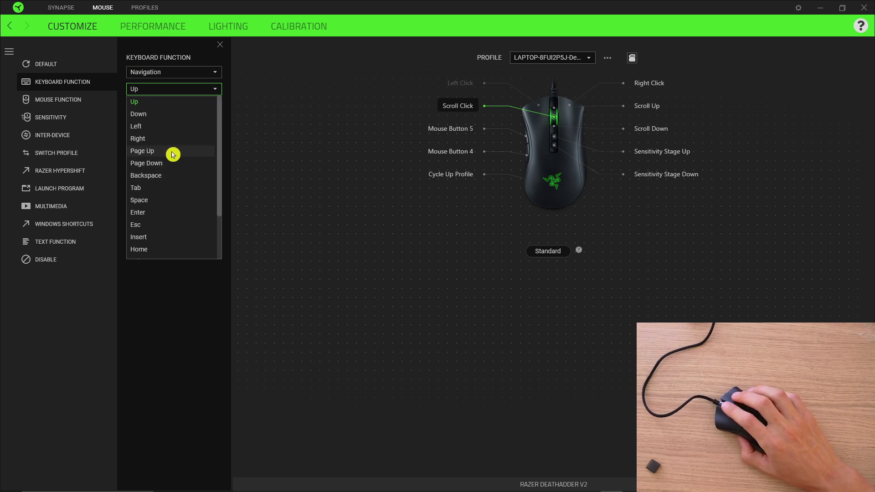
scroll(187, 168, down, 2)
scroll(187, 168, down, 2)
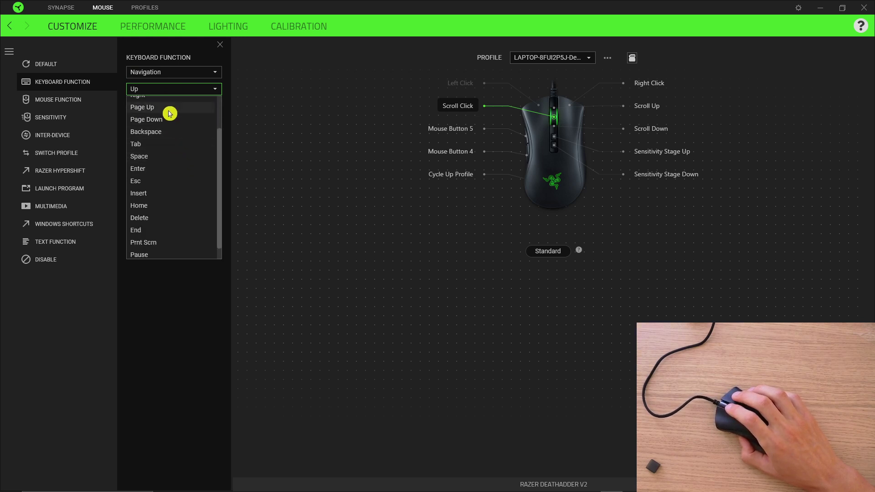
scroll(188, 169, down, 1)
click(168, 78)
Step: Check the Modifiers keys, then settle on the Symbols category with the ` key
click(167, 75)
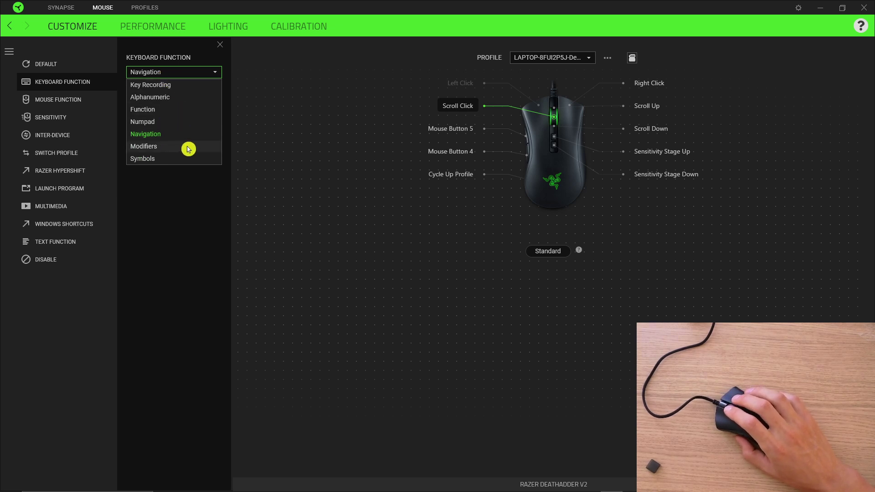
click(186, 147)
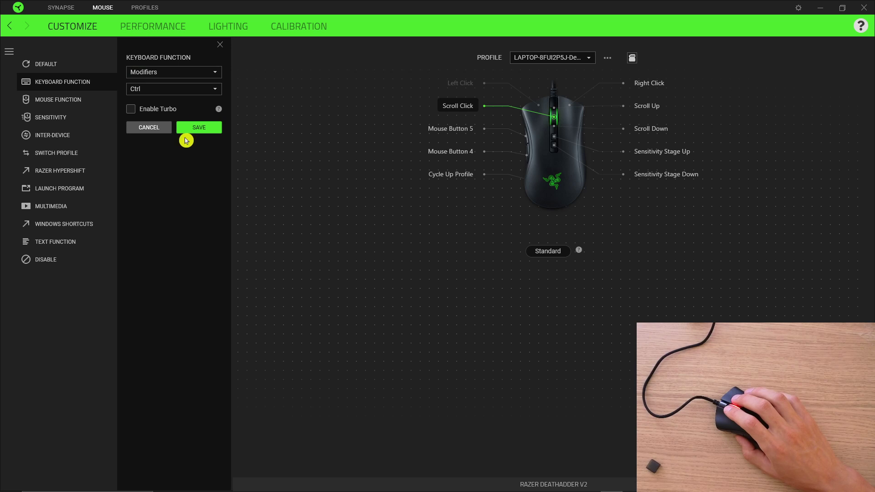
click(171, 88)
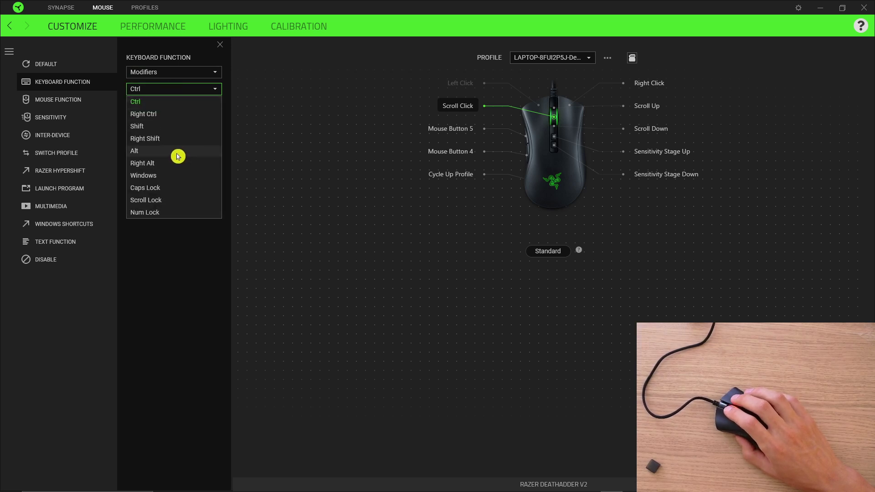
click(171, 87)
click(176, 73)
click(153, 159)
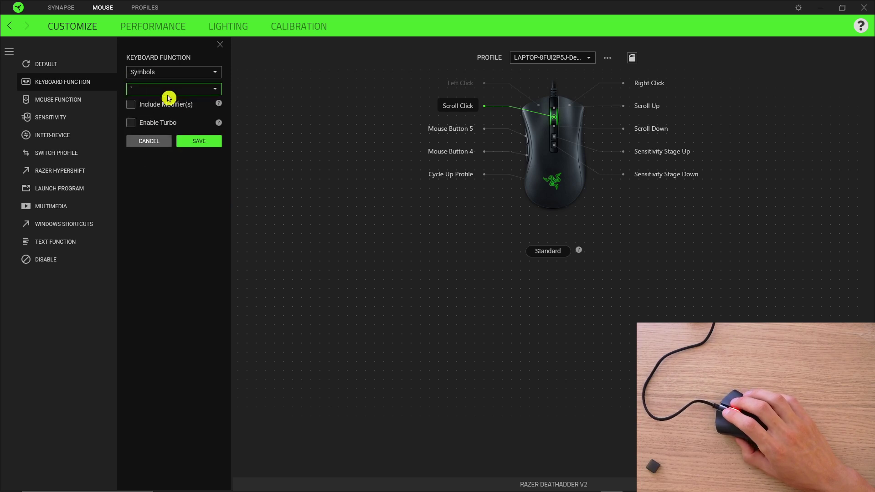
click(191, 88)
click(180, 89)
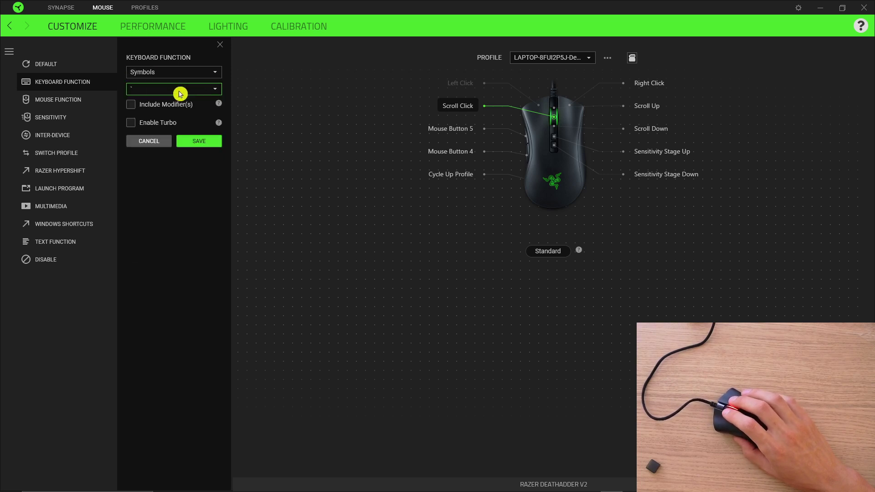
Step: Review the Mouse Function list, then switch to Sensitivity and show its sensitivity types
click(76, 104)
click(171, 73)
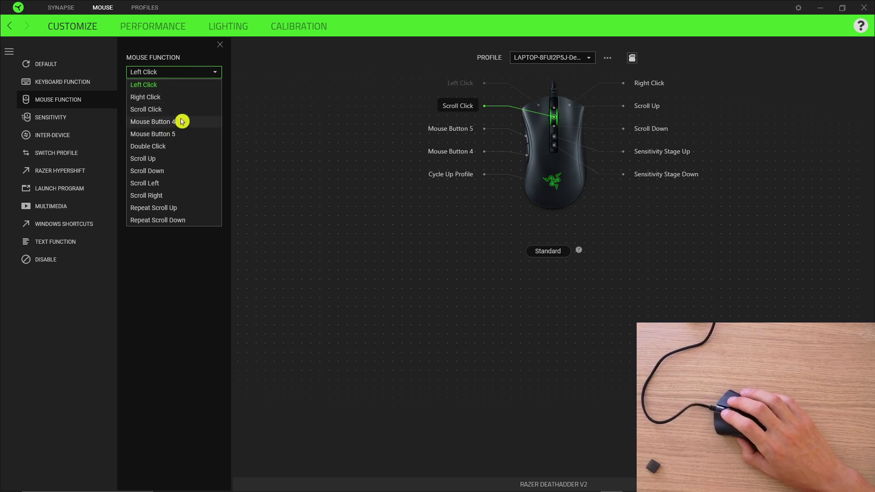
click(193, 73)
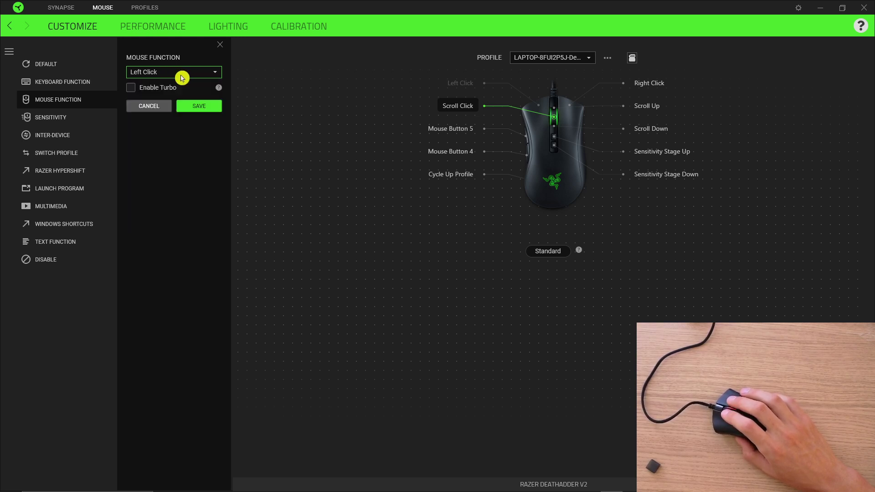
click(85, 118)
click(166, 73)
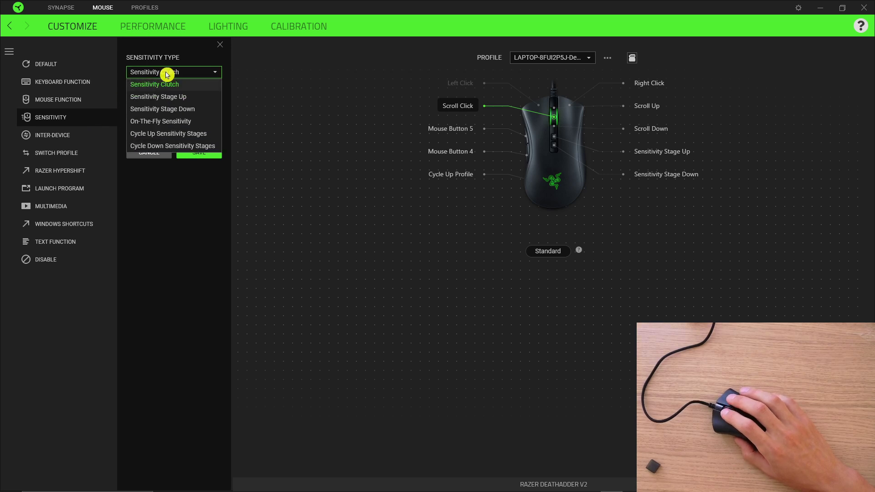
Step: Browse the inter-device, Switch Profile and Razer Hypershift options for Scroll Click
click(167, 73)
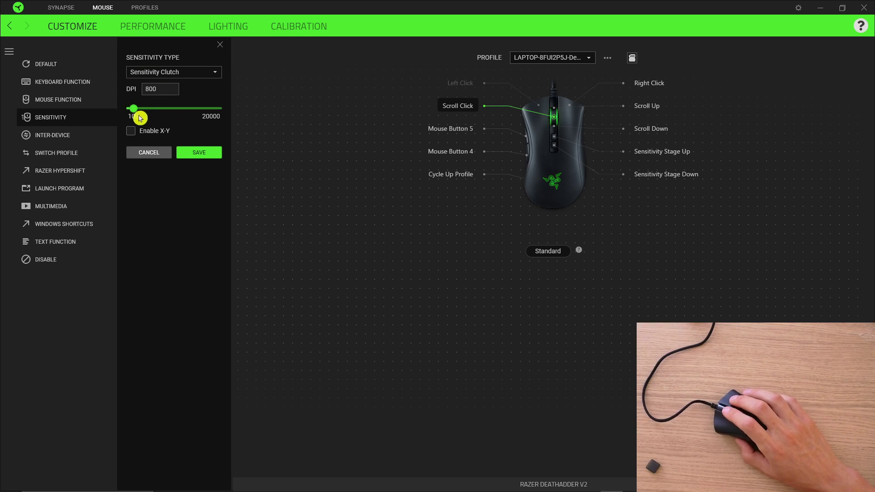
click(78, 137)
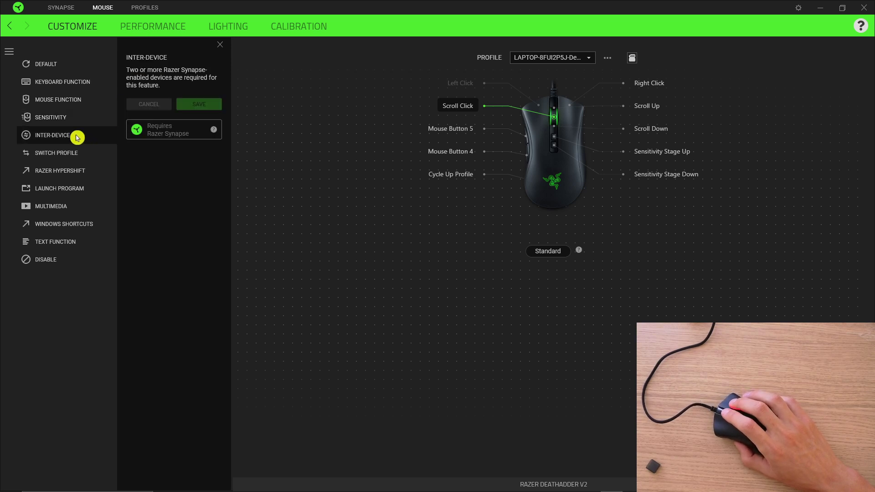
click(86, 158)
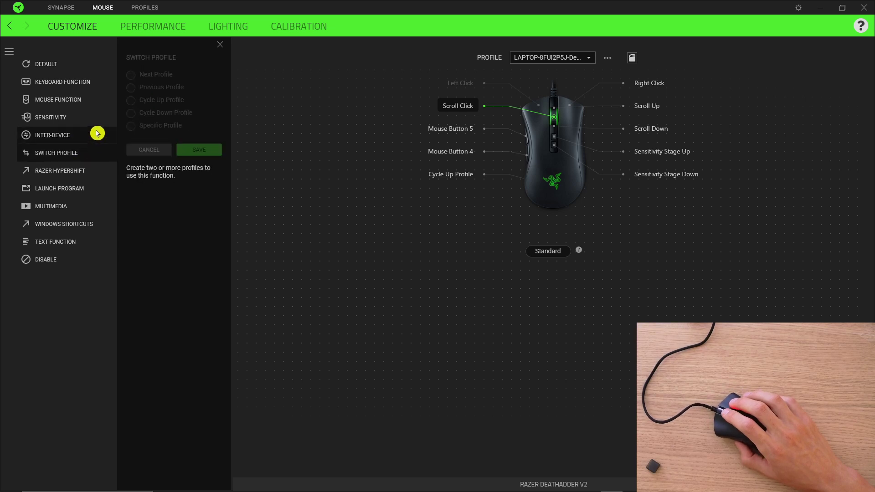
click(82, 173)
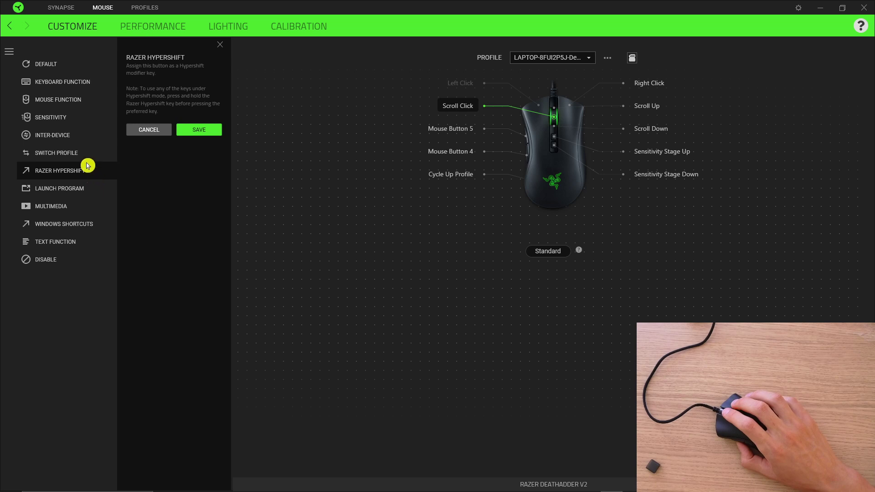
Step: Try Launch Program, cancel the program file picker, and close the remapping panel
click(69, 189)
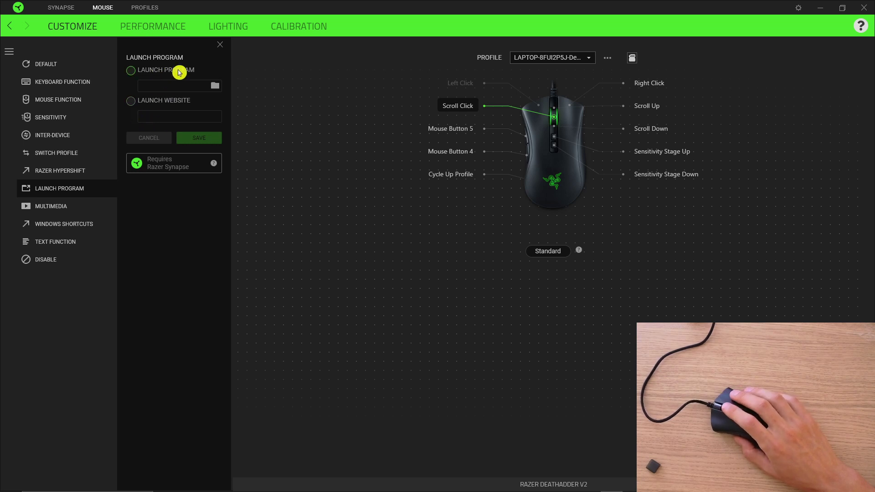
click(216, 89)
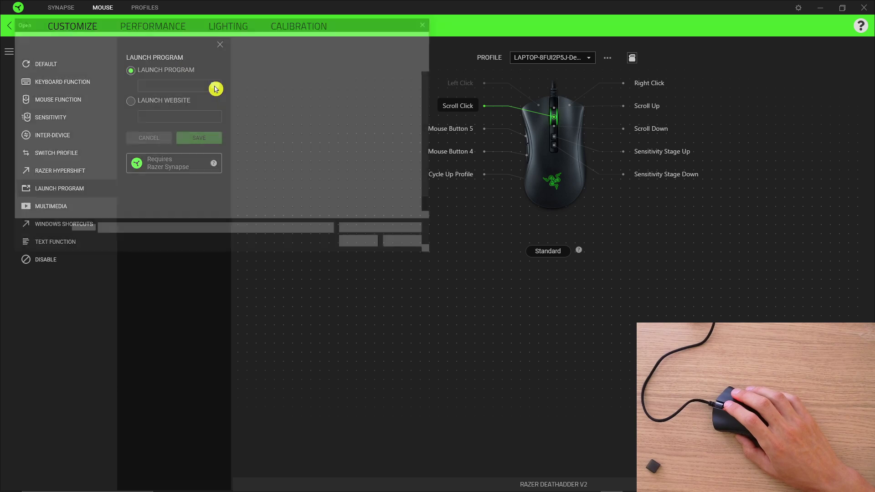
click(426, 23)
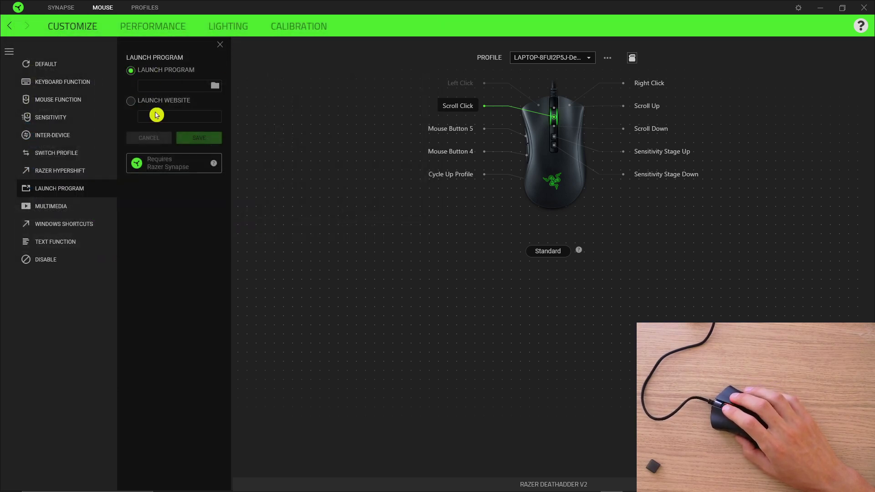
click(218, 47)
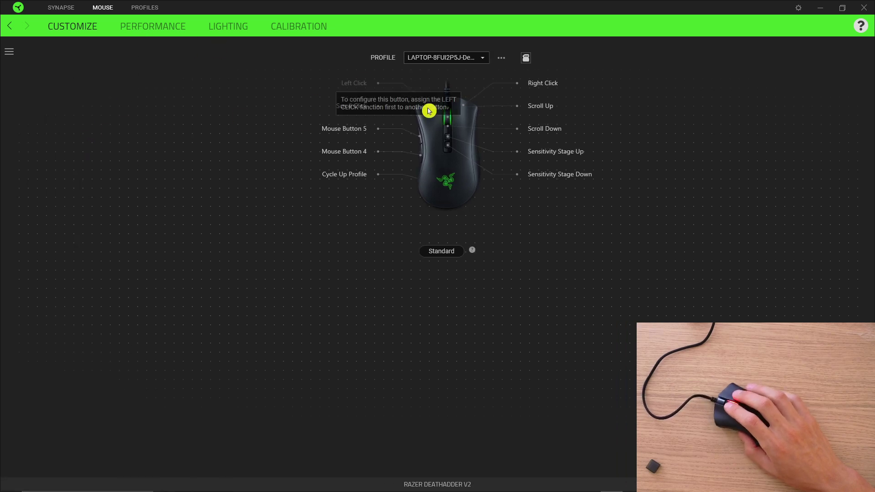
Step: Reselect Scroll Click after Scroll Up and browse its Multimedia actions list
click(541, 106)
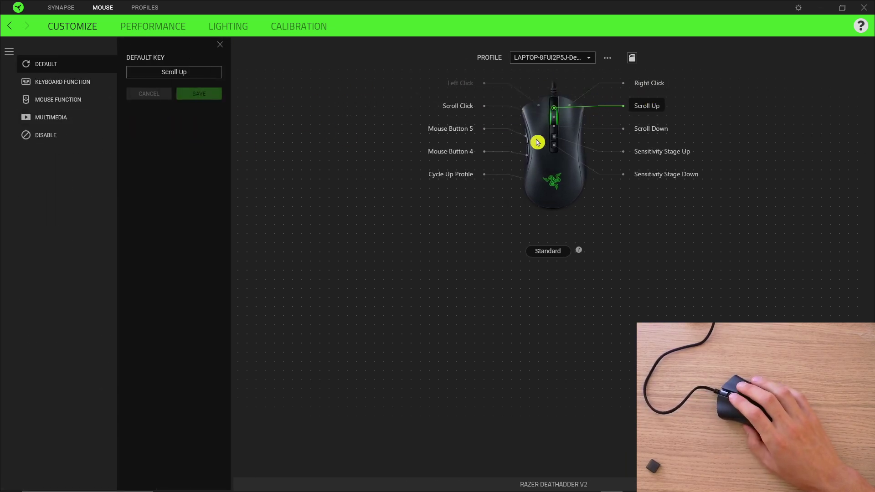
click(462, 112)
click(84, 208)
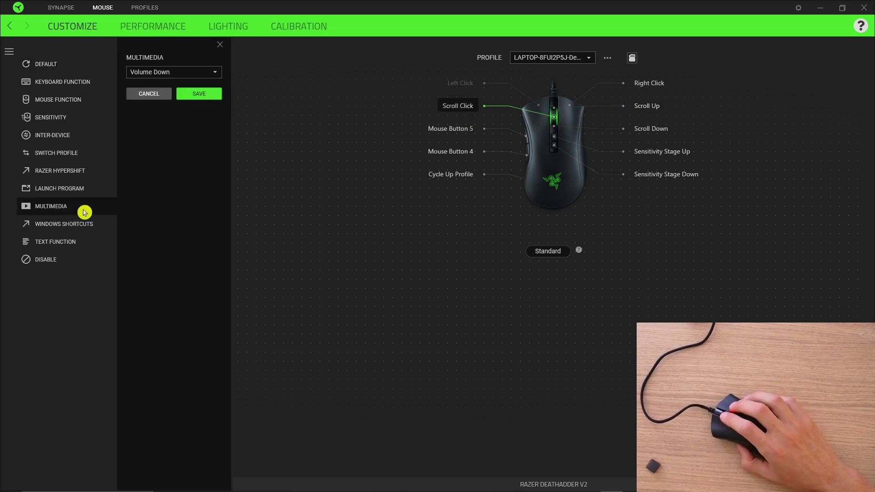
click(203, 72)
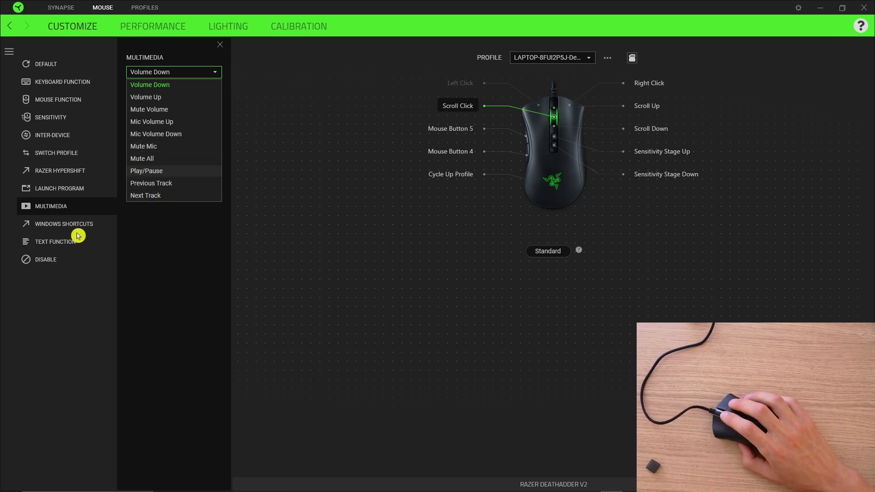
click(65, 226)
Step: Browse the Windows Shortcuts list keeping Launch Calculator, then show the Text Function options
click(66, 226)
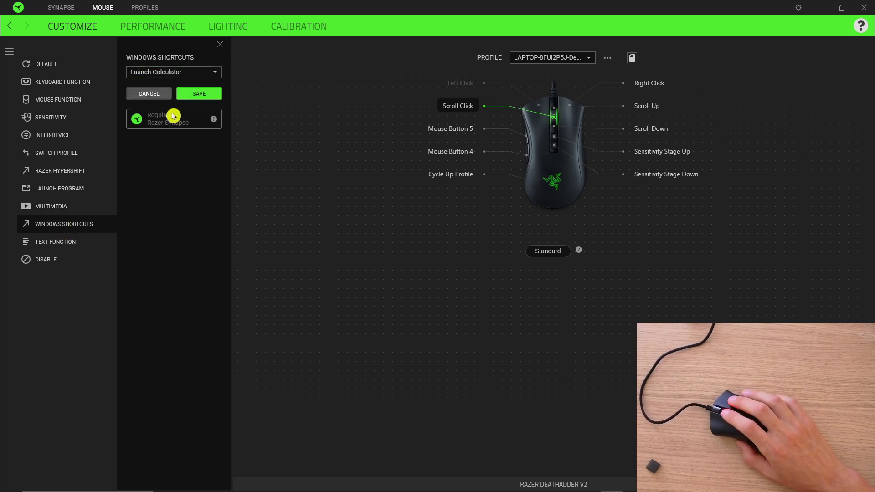
click(171, 74)
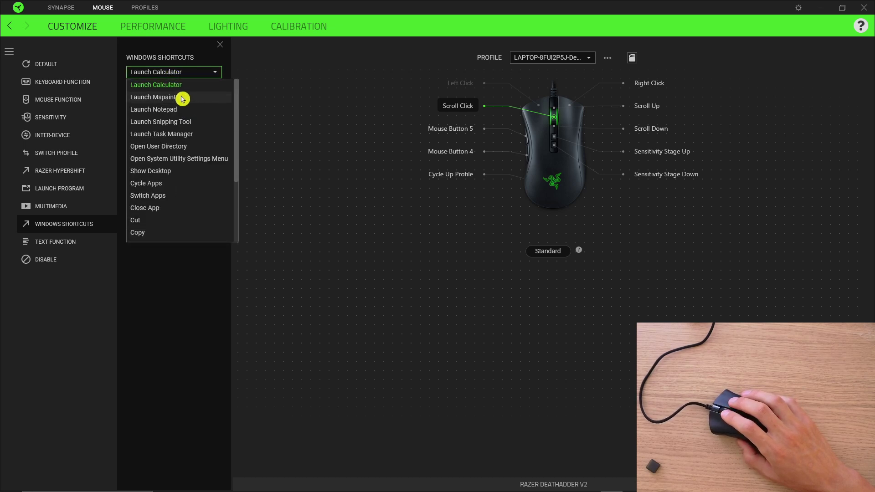
scroll(187, 102, down, 2)
scroll(187, 132, down, 2)
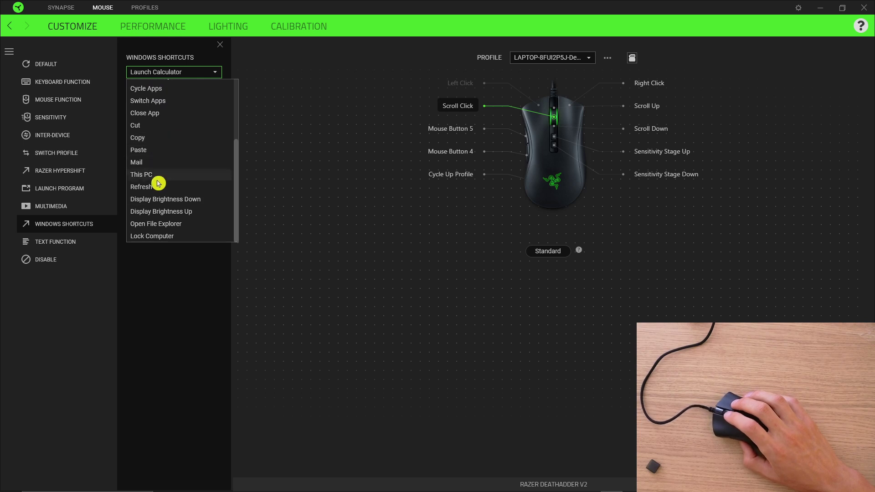
scroll(176, 201, up, 4)
scroll(149, 237, down, 1)
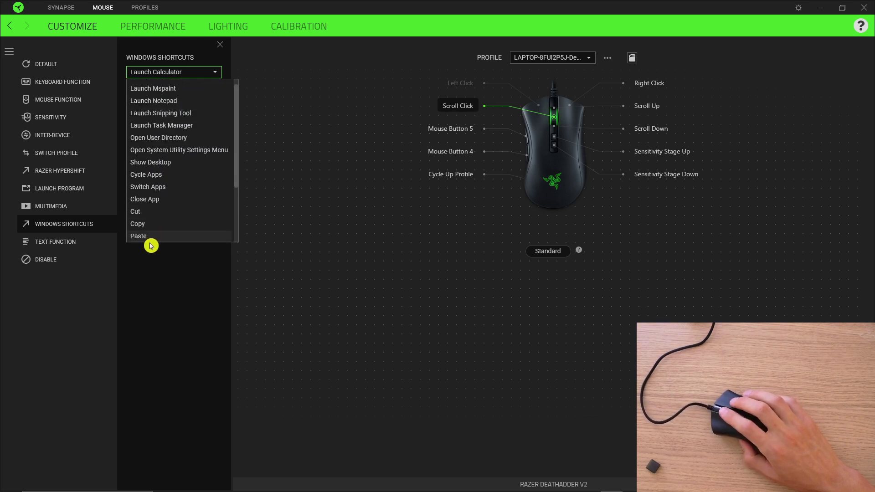
click(86, 243)
click(74, 244)
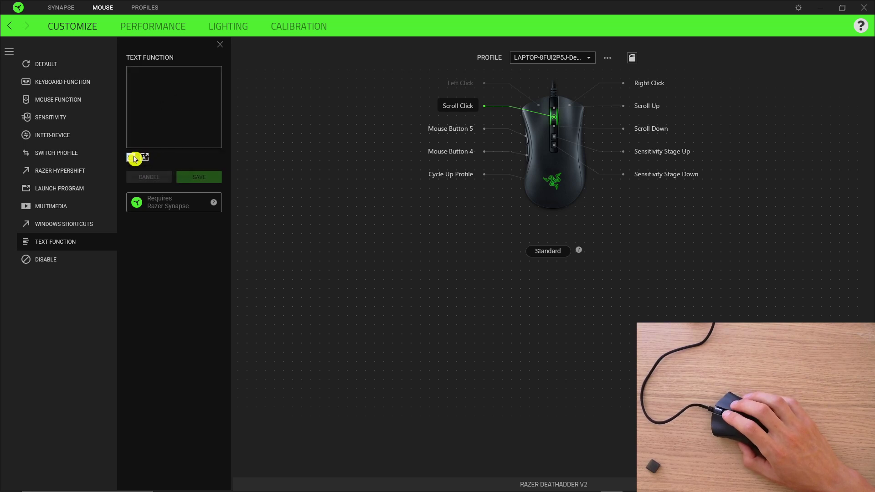
Step: Preview the Disable option, then display the on-board memory profile slots and dismiss the hint
click(65, 261)
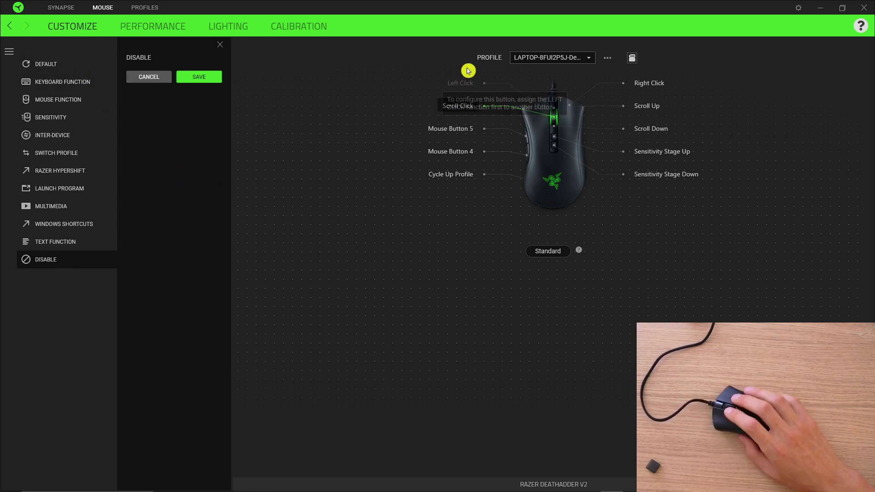
click(632, 59)
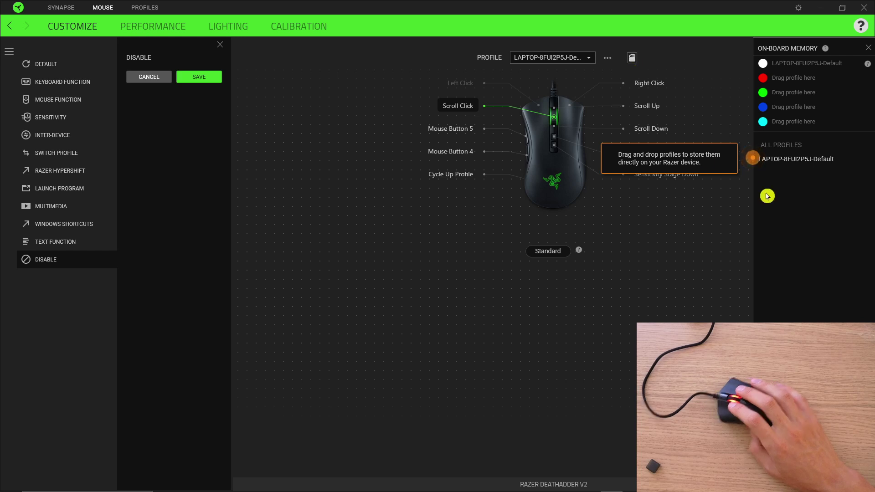
click(760, 209)
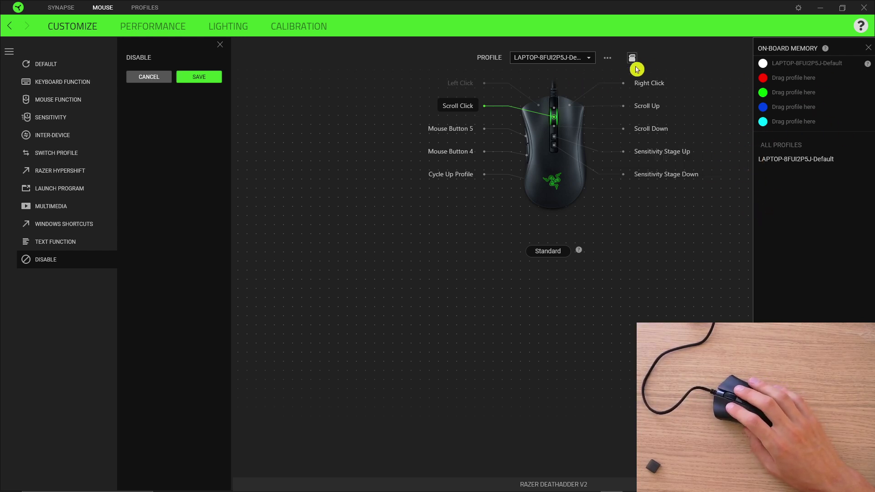
Step: View the Performance, Lighting and Calibration tabs in turn, then go back to Customize
click(173, 38)
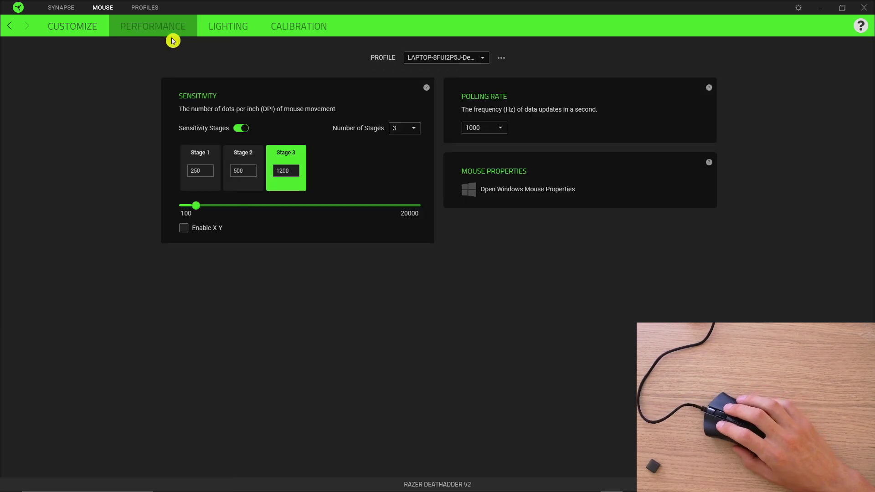
click(238, 35)
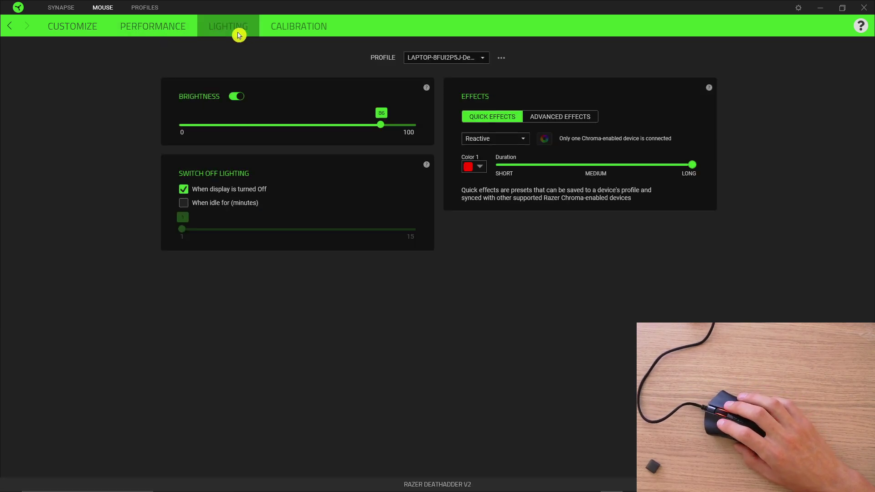
click(319, 34)
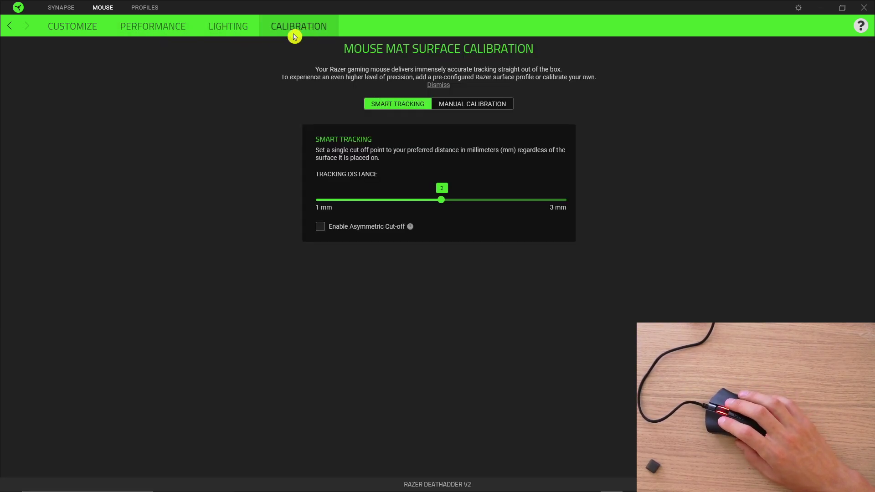
click(107, 31)
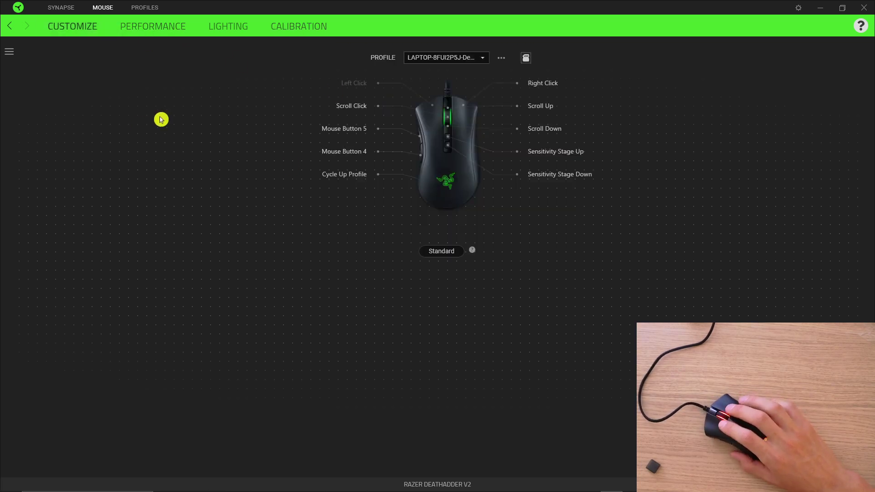